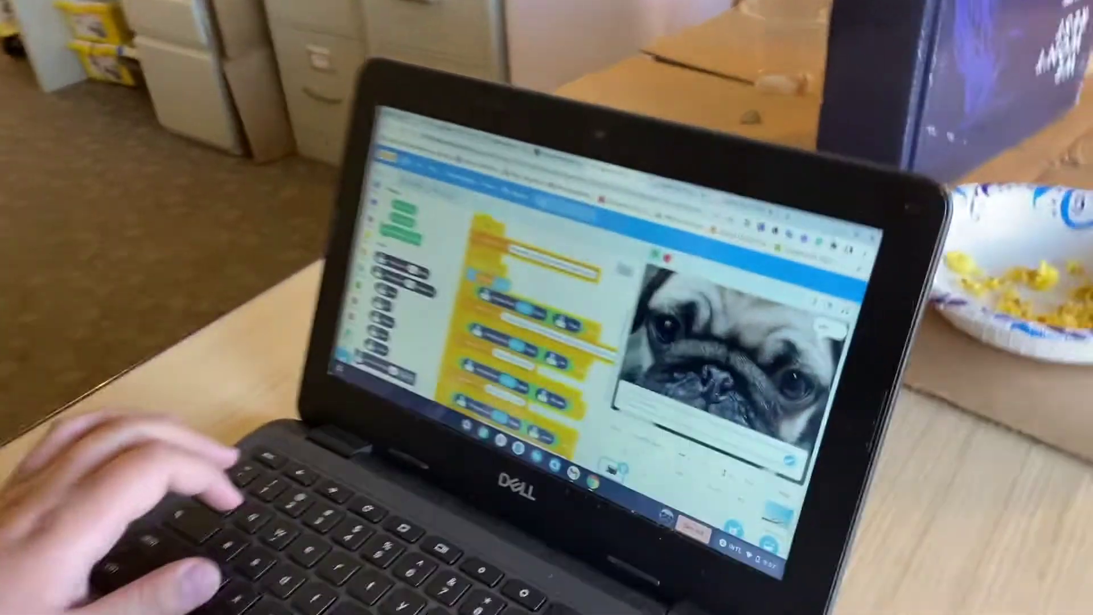
# Step: Submit the typed question so the pug chatbot replies with the foods pugs like
pyautogui.press('Return')
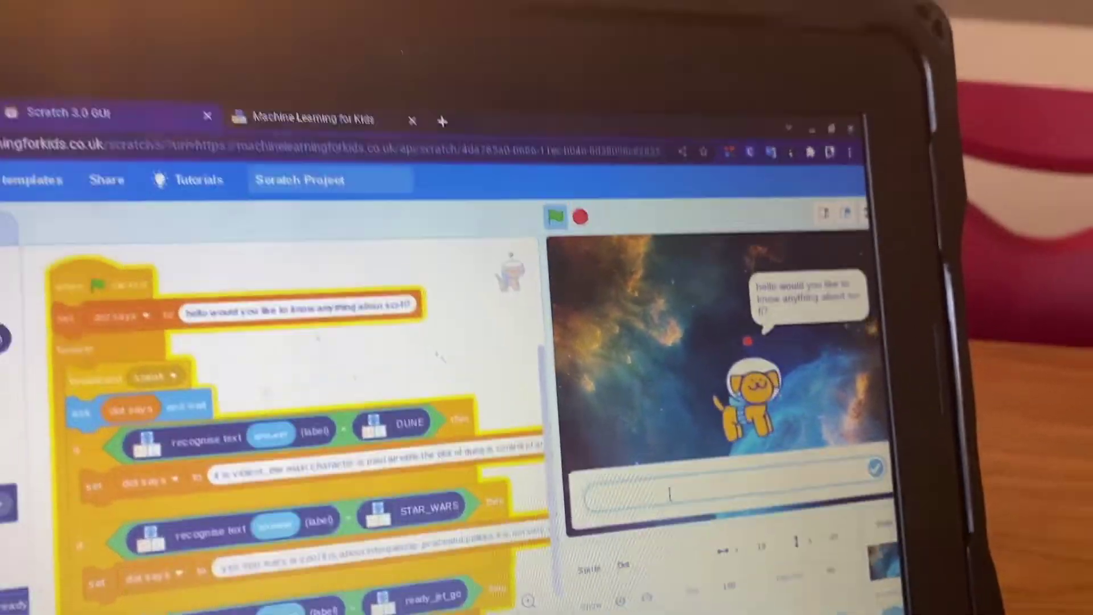
# Step: Show the stage full screen and send a Star Wars question to the sci-fi chatbot
pyautogui.click(837, 163)
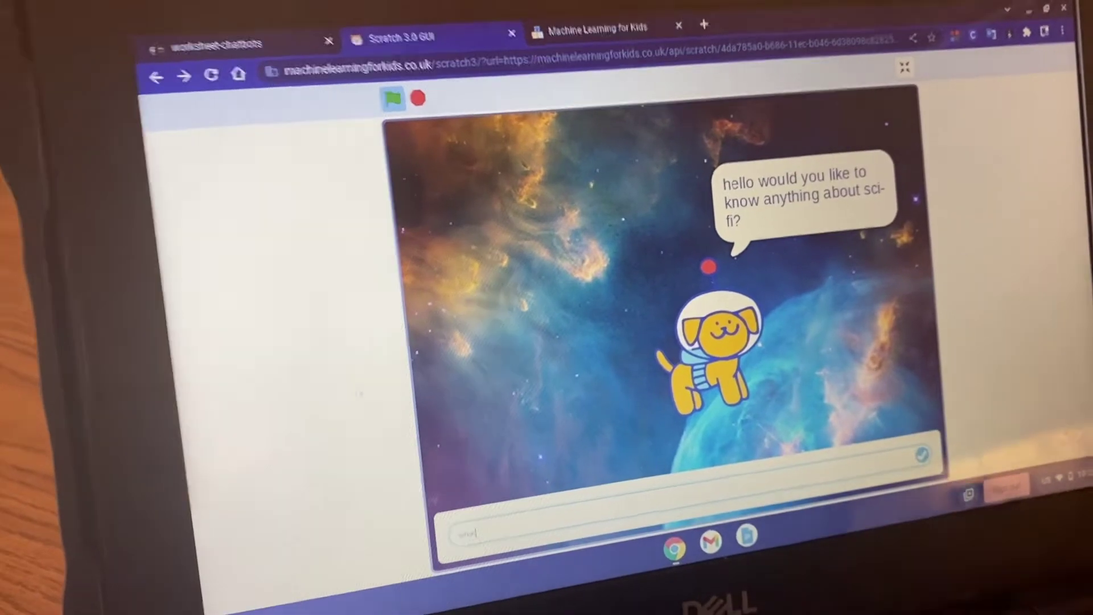
pyautogui.press('Return')
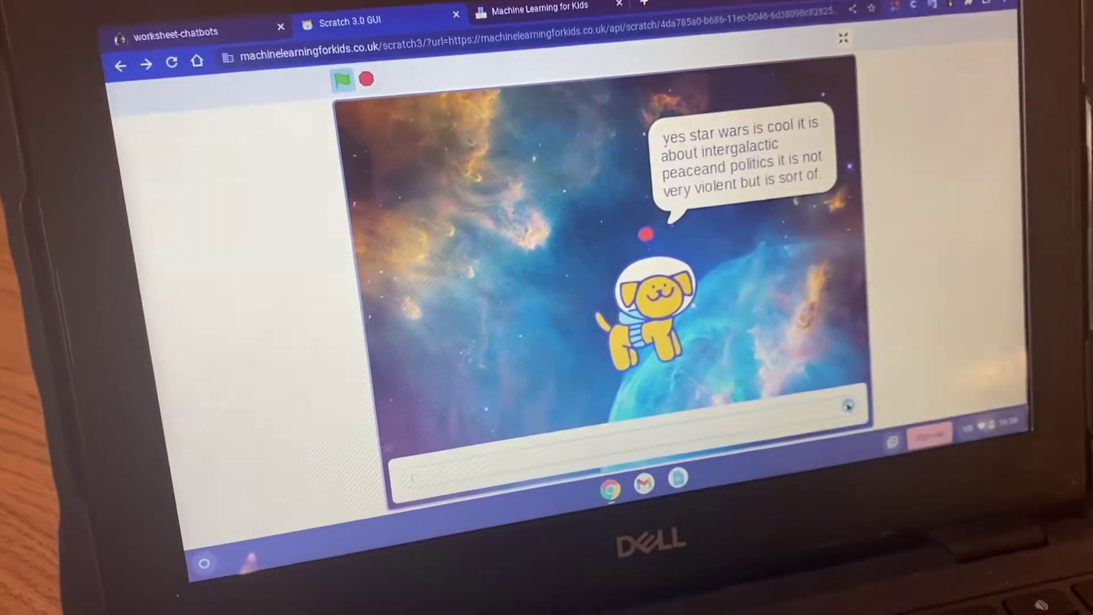